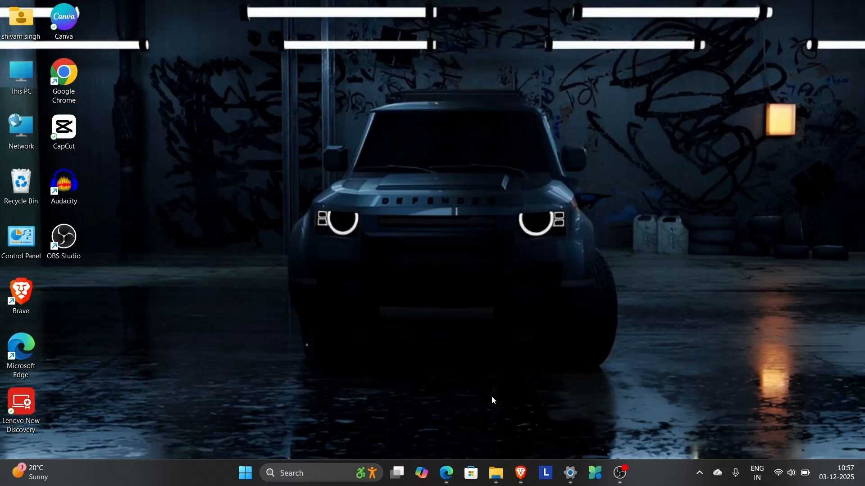
- Switch to the Overthinking Detox PDF in Microsoft Edge, dismiss the mobile app offer, and examine the cover and title page
{"action": "key", "text": "alt+Tab"}
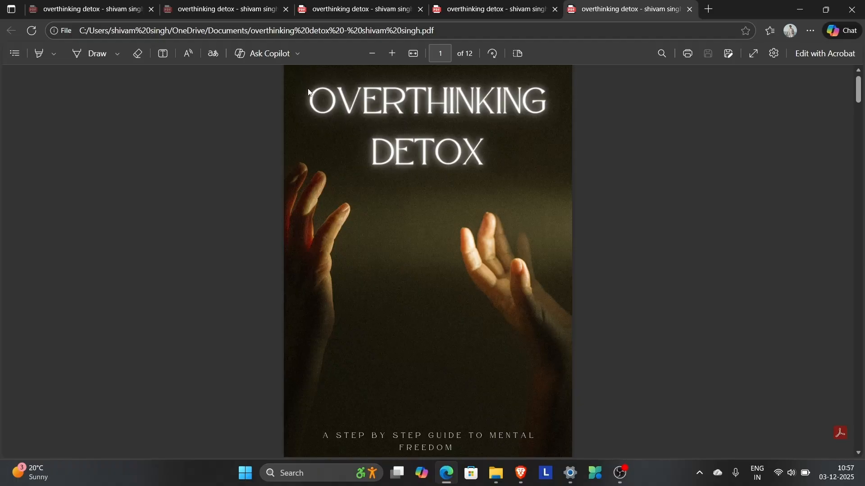
{"action": "key", "text": "alt+f"}
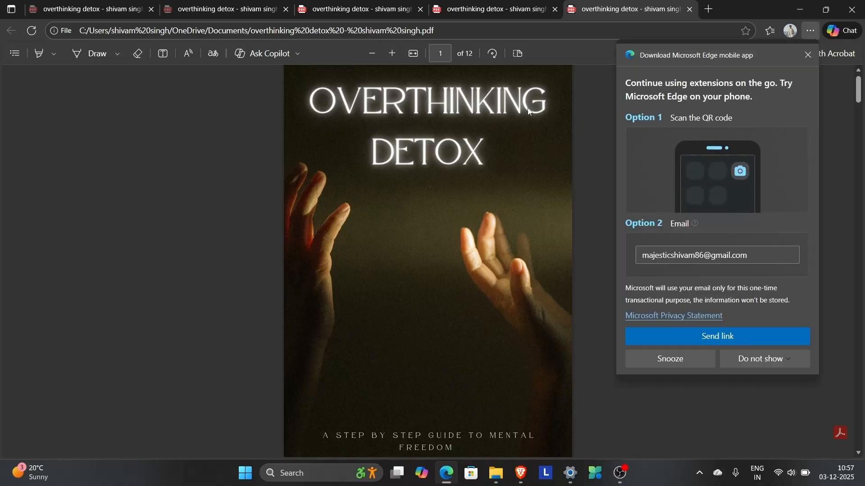
{"action": "left_click", "coordinate": [805, 57]}
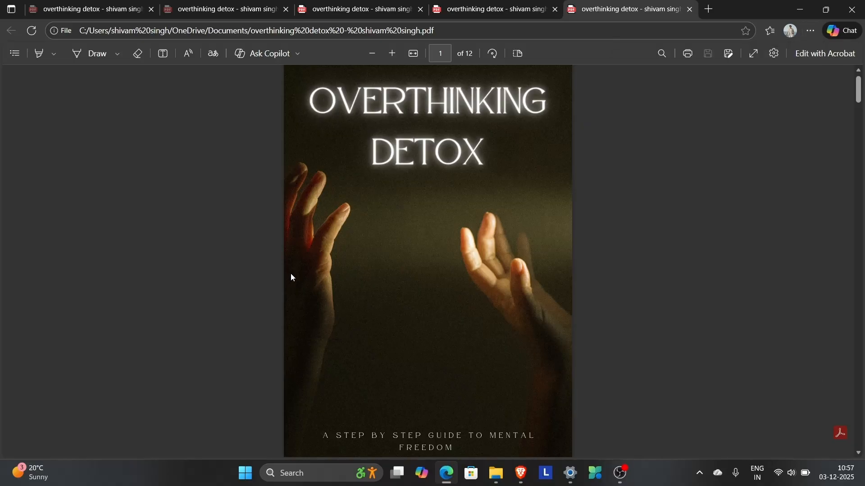
{"action": "scroll", "coordinate": [332, 264], "scroll_direction": "down", "scroll_amount": 2}
{"action": "scroll", "coordinate": [332, 265], "scroll_direction": "up", "scroll_amount": 2}
{"action": "scroll", "coordinate": [330, 265], "scroll_direction": "down", "scroll_amount": 3}
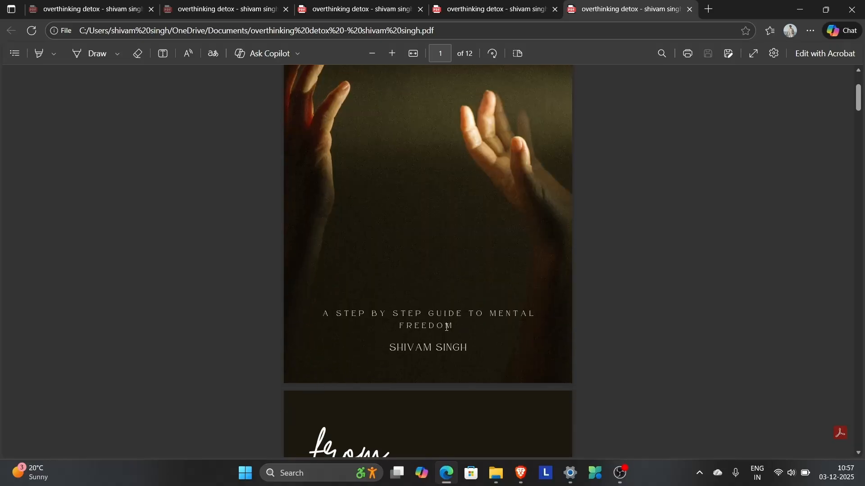
{"action": "scroll", "coordinate": [369, 266], "scroll_direction": "up", "scroll_amount": 3}
{"action": "scroll", "coordinate": [369, 266], "scroll_direction": "down", "scroll_amount": 3}
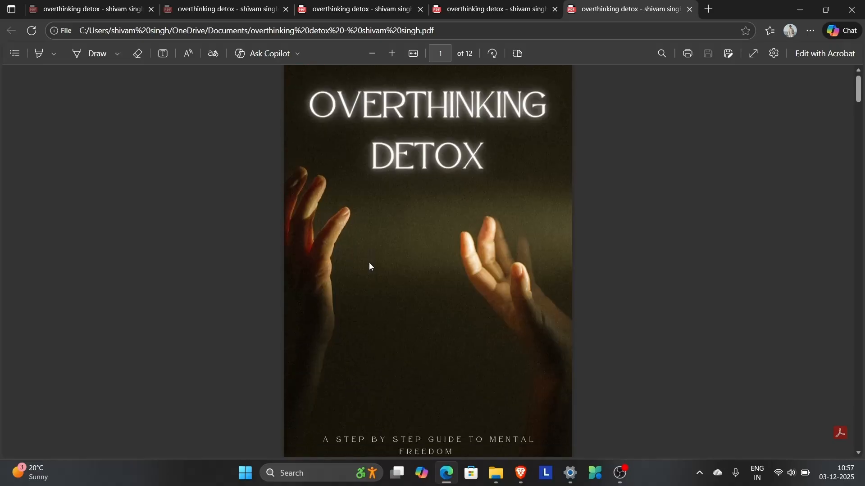
{"action": "scroll", "coordinate": [370, 266], "scroll_direction": "down", "scroll_amount": 7}
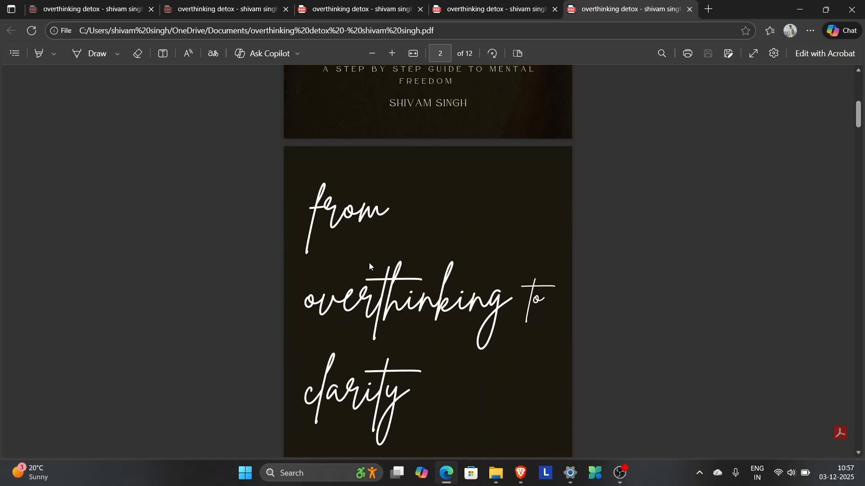
{"action": "scroll", "coordinate": [369, 266], "scroll_direction": "down", "scroll_amount": 2}
{"action": "scroll", "coordinate": [369, 266], "scroll_direction": "up", "scroll_amount": 2}
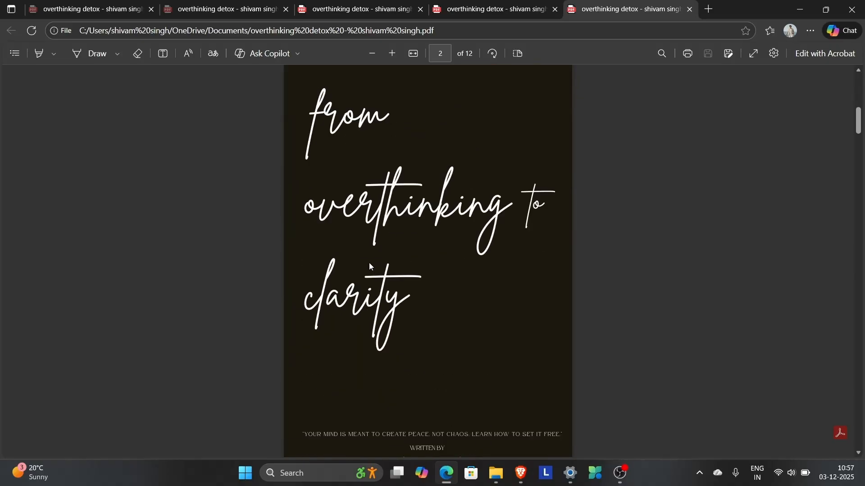
{"action": "scroll", "coordinate": [396, 122], "scroll_direction": "down", "scroll_amount": 1}
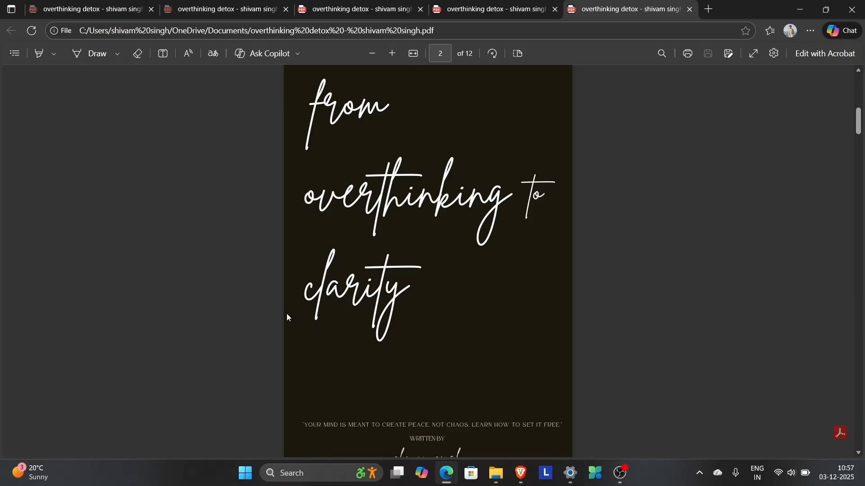
{"action": "scroll", "coordinate": [288, 319], "scroll_direction": "down", "scroll_amount": 4}
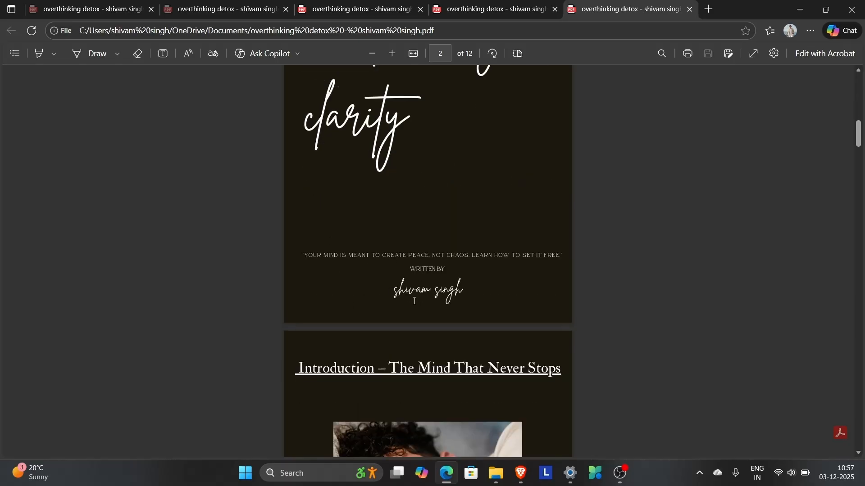
- Examine the ebook's Introduction page and the Chapter 1 page on understanding overthinking
{"action": "scroll", "coordinate": [413, 301], "scroll_direction": "down", "scroll_amount": 7}
{"action": "scroll", "coordinate": [406, 309], "scroll_direction": "down", "scroll_amount": 2}
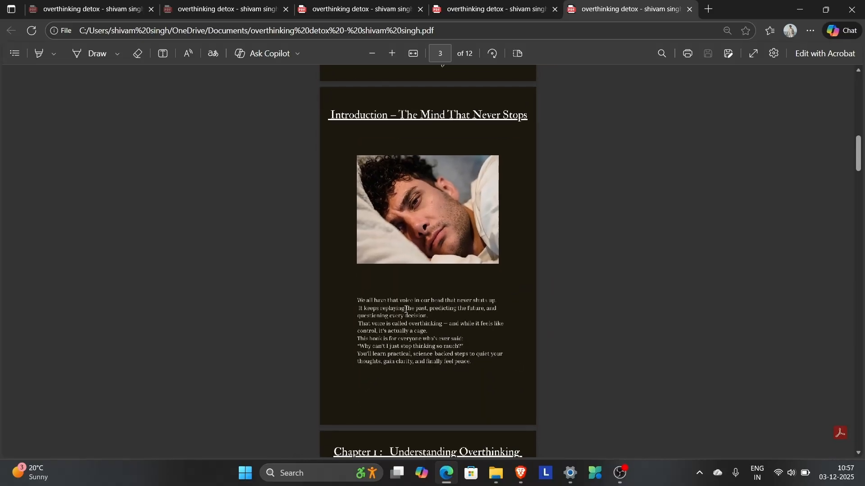
{"action": "scroll", "coordinate": [405, 310], "scroll_direction": "up", "scroll_amount": 1}
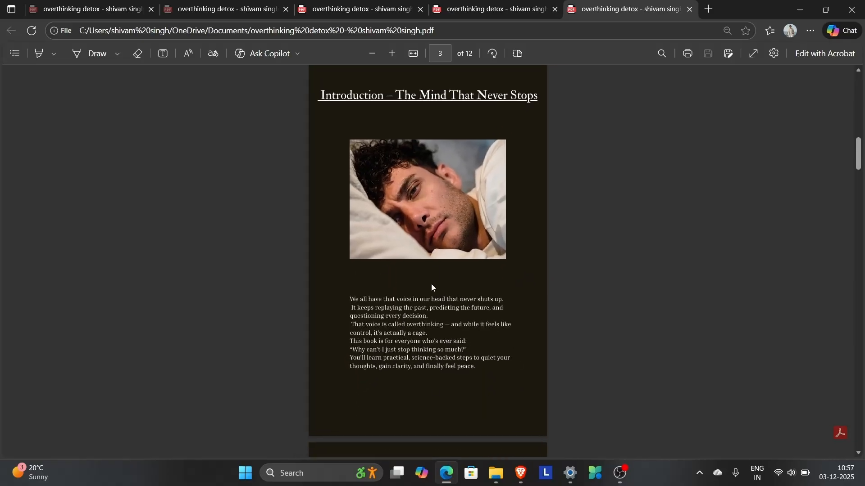
{"action": "scroll", "coordinate": [400, 312], "scroll_direction": "up", "scroll_amount": 3}
{"action": "scroll", "coordinate": [400, 312], "scroll_direction": "down", "scroll_amount": 6}
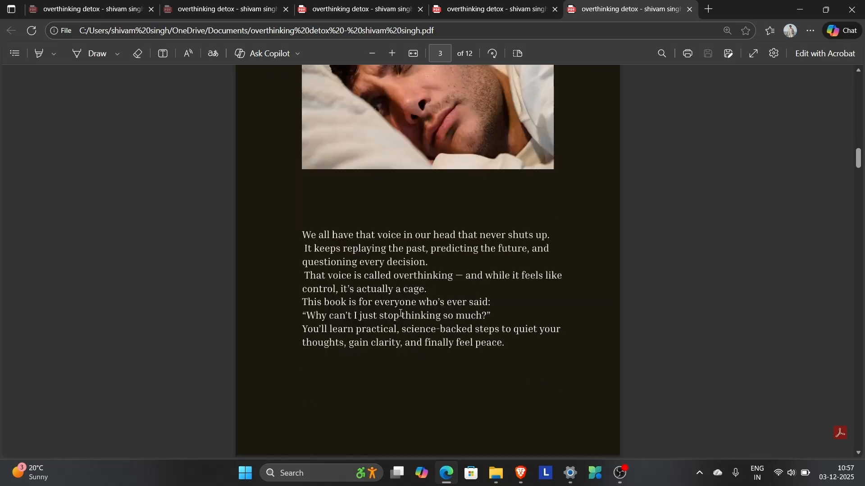
{"action": "scroll", "coordinate": [400, 313], "scroll_direction": "down", "scroll_amount": 3}
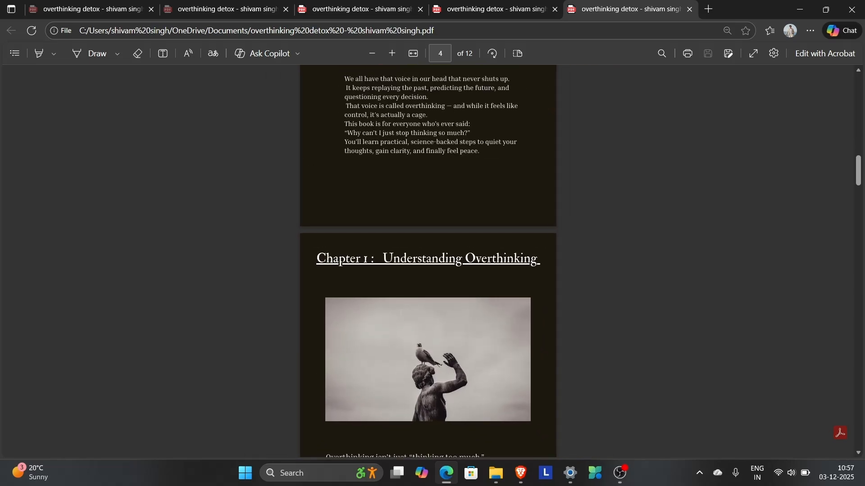
{"action": "scroll", "coordinate": [400, 312], "scroll_direction": "down", "scroll_amount": 2}
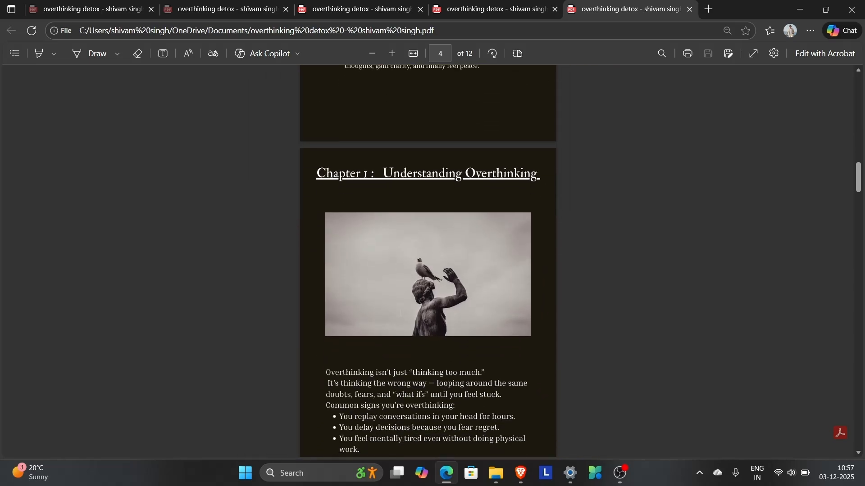
{"action": "scroll", "coordinate": [401, 312], "scroll_direction": "up", "scroll_amount": 2}
{"action": "scroll", "coordinate": [400, 313], "scroll_direction": "down", "scroll_amount": 1}
{"action": "scroll", "coordinate": [400, 312], "scroll_direction": "down", "scroll_amount": 1}
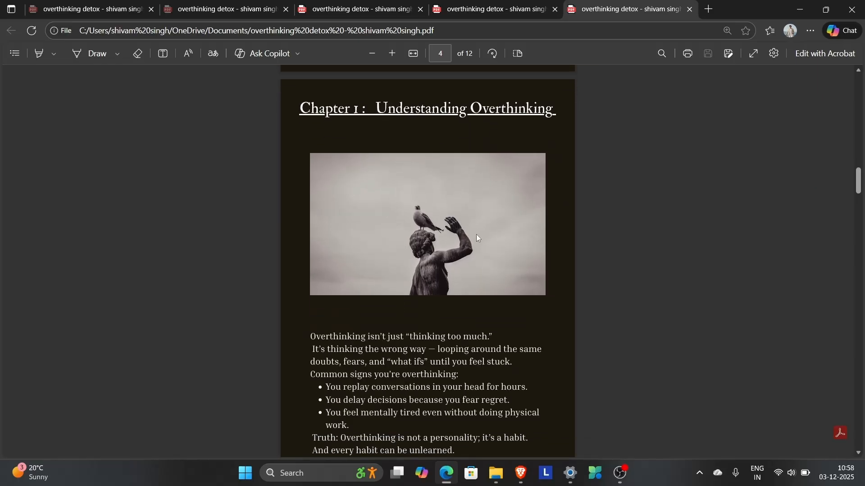
- Skim the ebook from Chapter 2 through the conclusion and closing thank-you page, and return to the cover
{"action": "scroll", "coordinate": [476, 234], "scroll_direction": "down", "scroll_amount": 8}
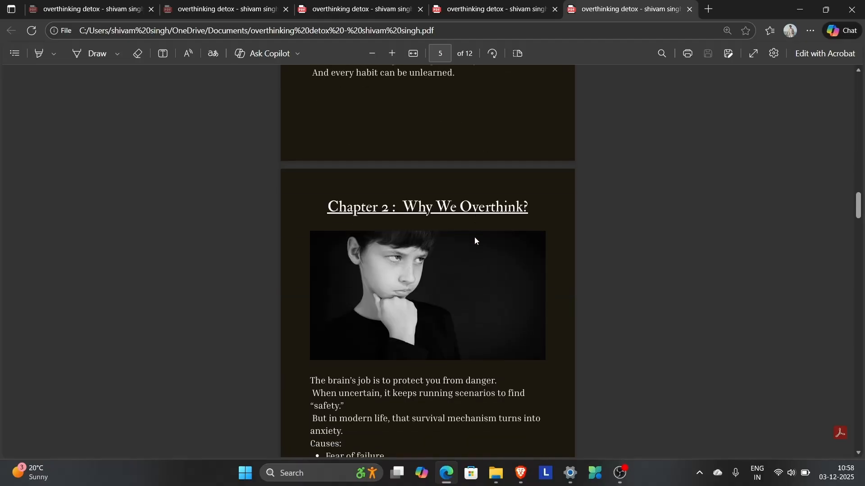
{"action": "scroll", "coordinate": [475, 240], "scroll_direction": "down", "scroll_amount": 18}
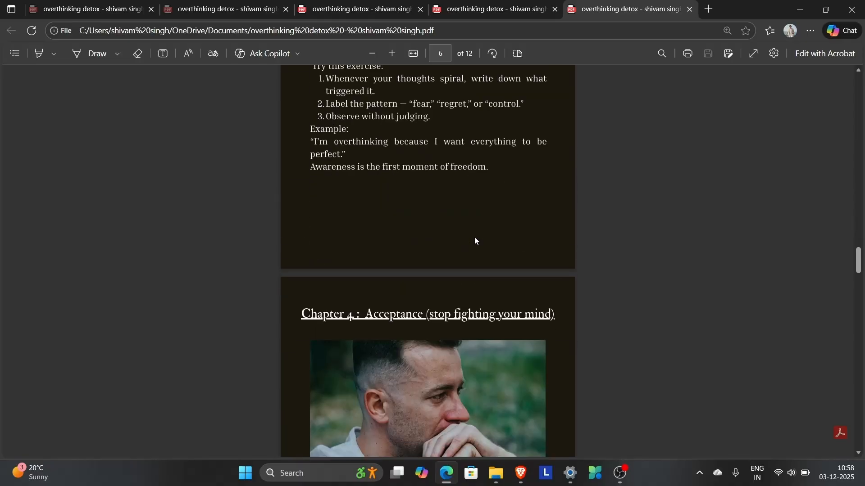
{"action": "scroll", "coordinate": [475, 241], "scroll_direction": "down", "scroll_amount": 20}
{"action": "scroll", "coordinate": [475, 241], "scroll_direction": "up", "scroll_amount": 1}
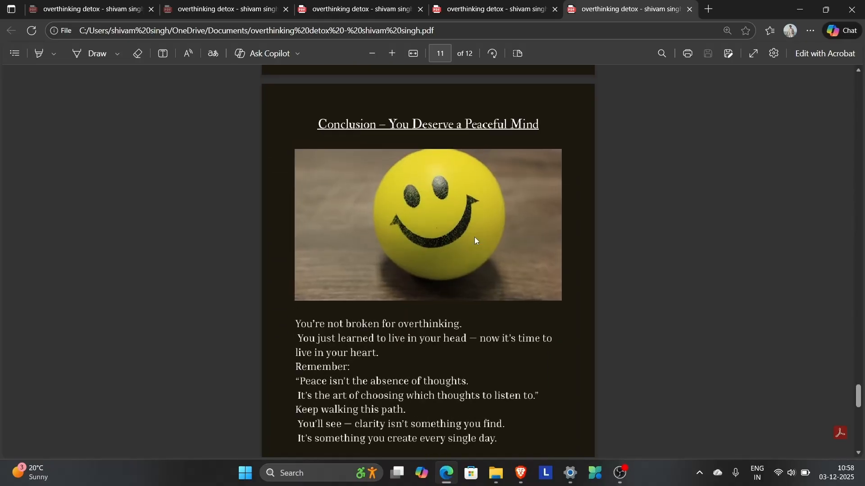
{"action": "scroll", "coordinate": [475, 241], "scroll_direction": "down", "scroll_amount": 10}
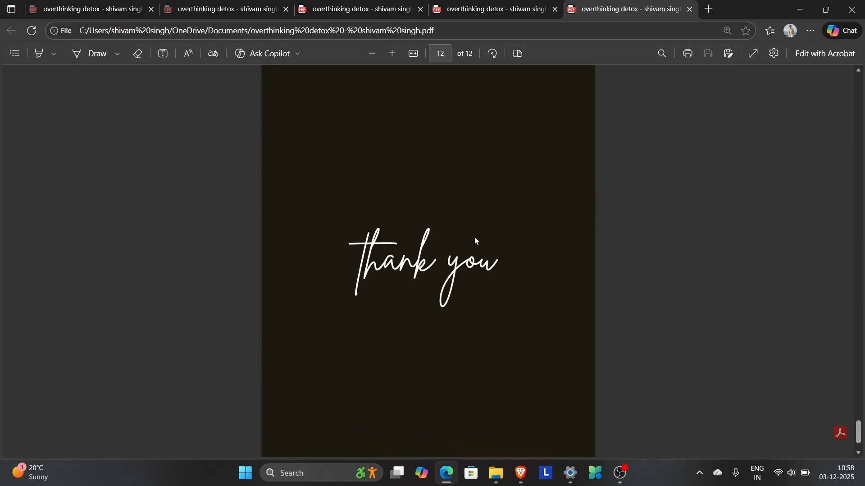
{"action": "scroll", "coordinate": [475, 240], "scroll_direction": "down", "scroll_amount": 2}
{"action": "scroll", "coordinate": [475, 240], "scroll_direction": "up", "scroll_amount": 3}
{"action": "scroll", "coordinate": [475, 241], "scroll_direction": "down", "scroll_amount": 5}
{"action": "scroll", "coordinate": [475, 241], "scroll_direction": "up", "scroll_amount": 4}
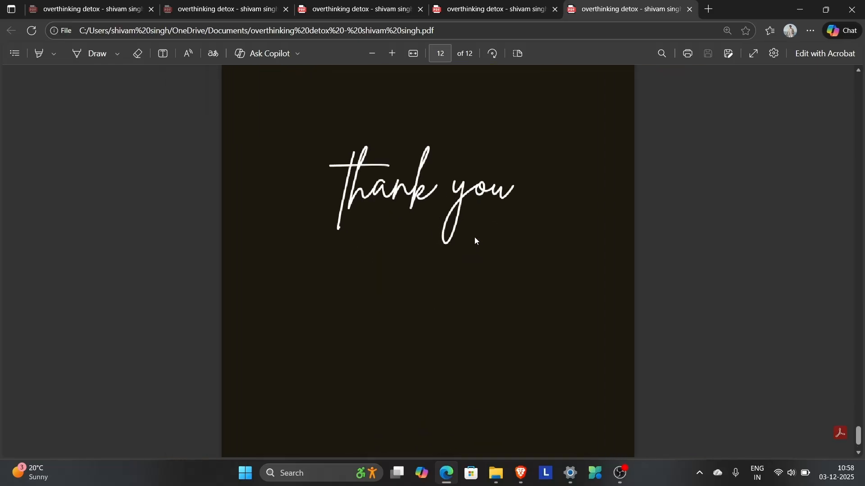
{"action": "scroll", "coordinate": [474, 236], "scroll_direction": "down", "scroll_amount": 5}
{"action": "scroll", "coordinate": [474, 237], "scroll_direction": "up", "scroll_amount": 20}
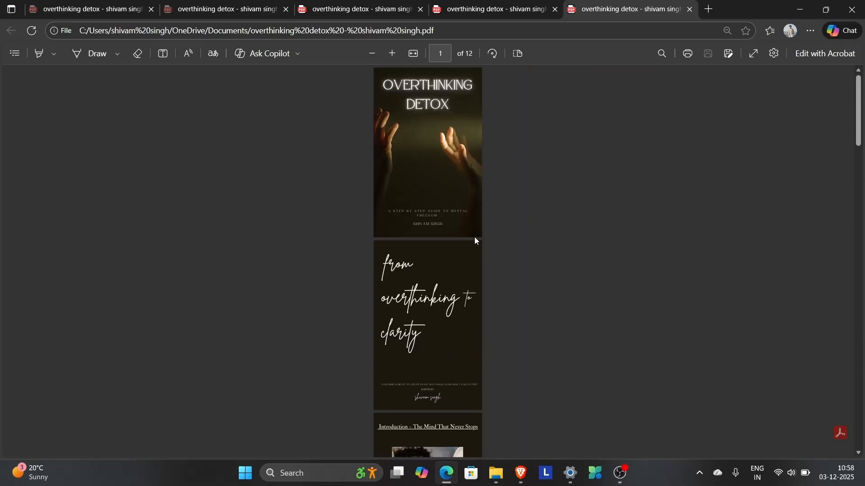
{"action": "scroll", "coordinate": [474, 237], "scroll_direction": "up", "scroll_amount": 3}
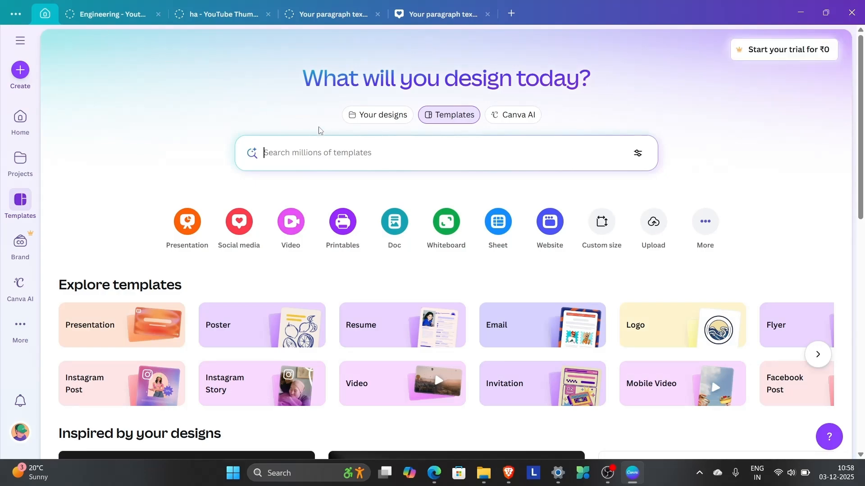
- Search the Canva templates for "ebook" and browse the cover designs
{"action": "left_click", "coordinate": [329, 148]}
{"action": "type", "text": "ebook"}
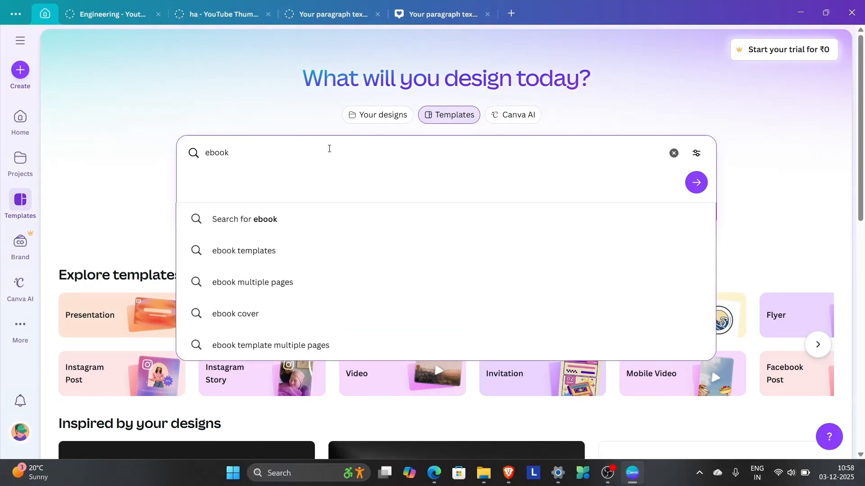
{"action": "key", "text": "Return"}
{"action": "scroll", "coordinate": [329, 148], "scroll_direction": "down", "scroll_amount": 3}
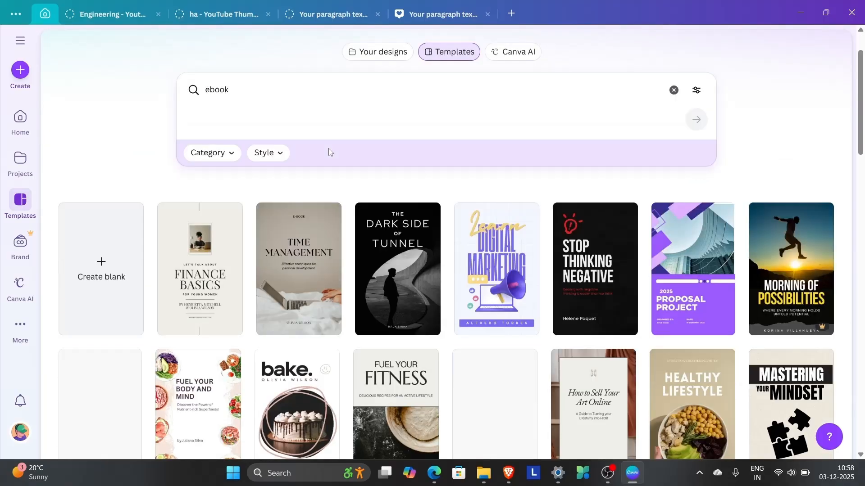
{"action": "scroll", "coordinate": [329, 153], "scroll_direction": "down", "scroll_amount": 1}
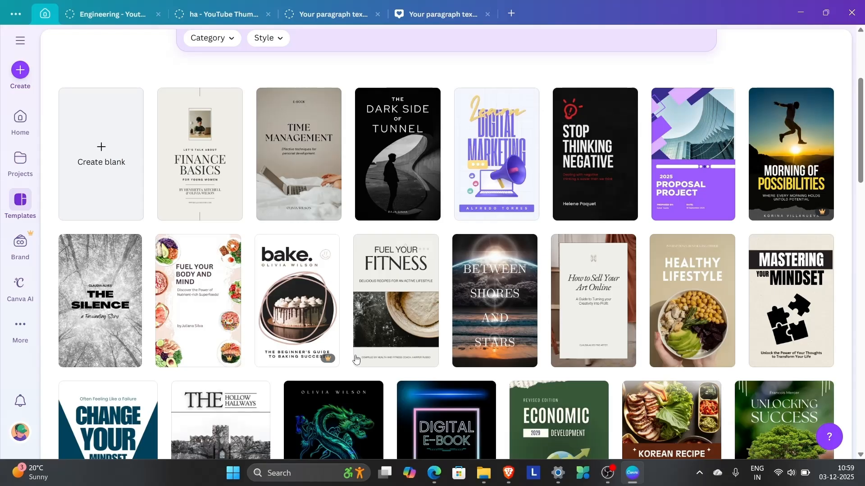
{"action": "scroll", "coordinate": [519, 289], "scroll_direction": "down", "scroll_amount": 3}
{"action": "scroll", "coordinate": [519, 289], "scroll_direction": "down", "scroll_amount": 2}
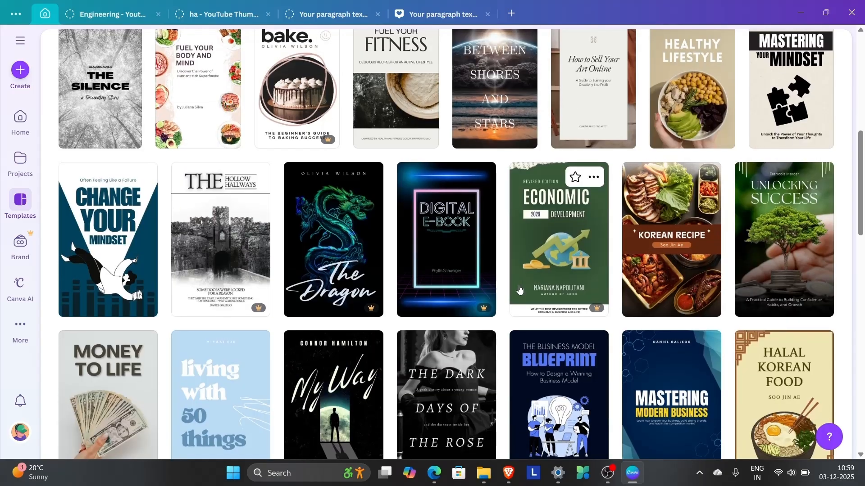
{"action": "scroll", "coordinate": [519, 290], "scroll_direction": "down", "scroll_amount": 2}
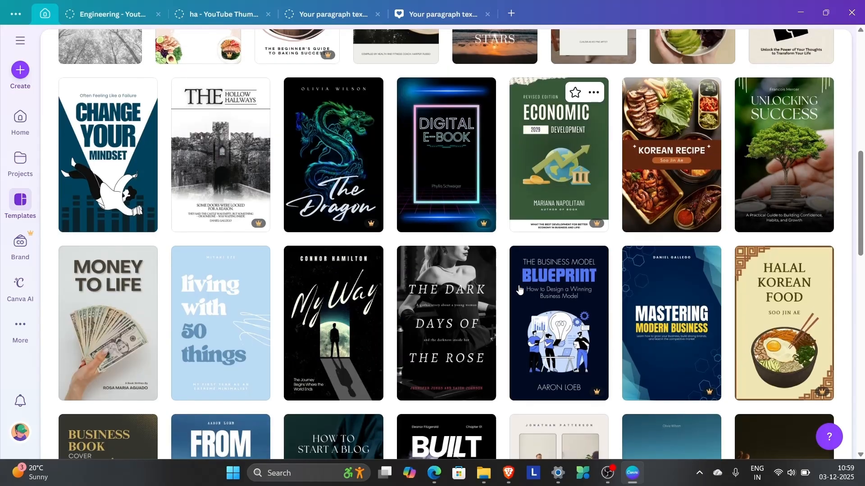
{"action": "scroll", "coordinate": [520, 289], "scroll_direction": "down", "scroll_amount": 1}
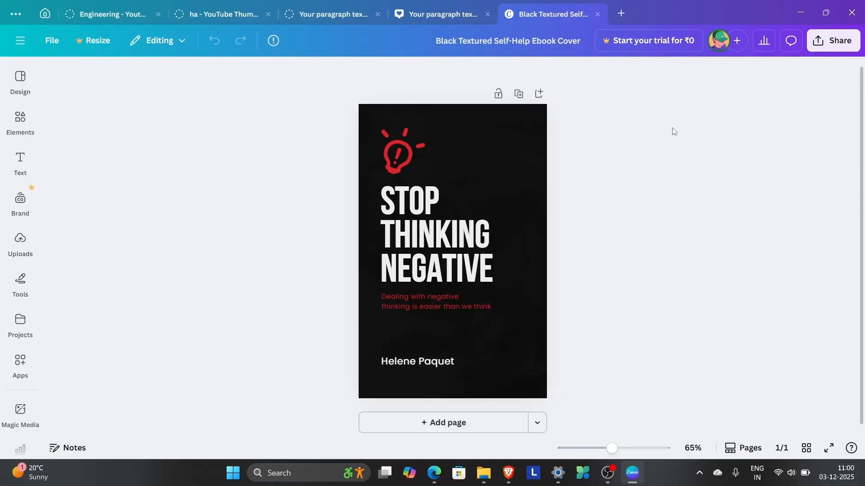
- Switch to ChatGPT in Brave, ask it "give me some ebooks ideas to make on", and review the suggested topics
{"action": "left_click", "coordinate": [798, 13]}
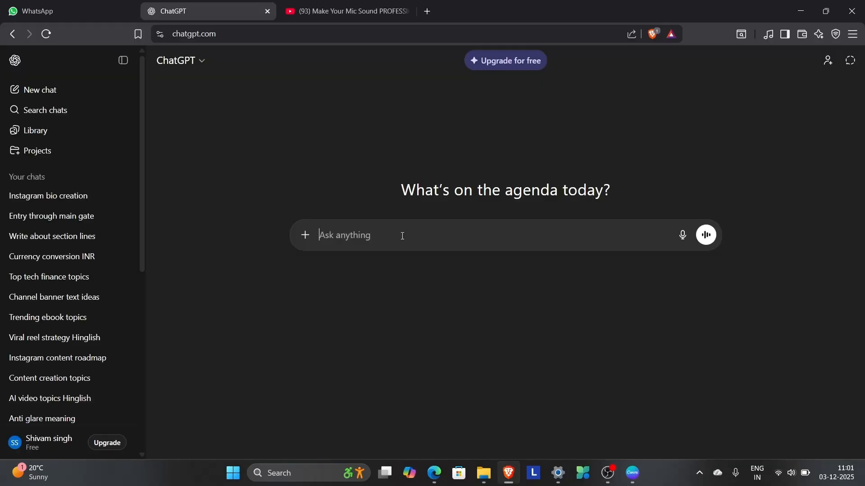
{"action": "type", "text": "give me some"}
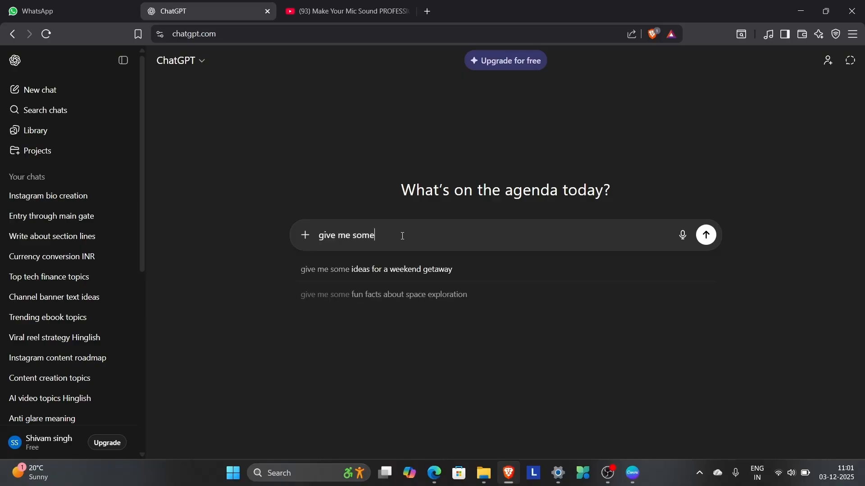
{"action": "type", "text": " ebooks ideas to make on"}
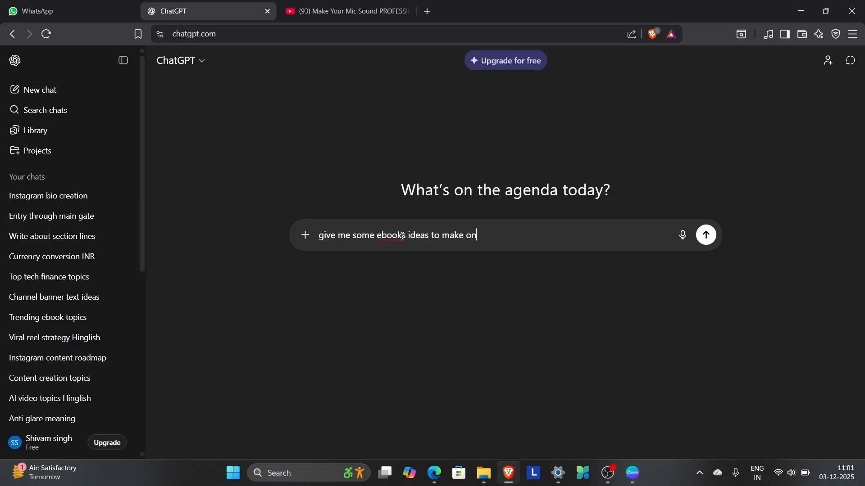
{"action": "key", "text": "Return"}
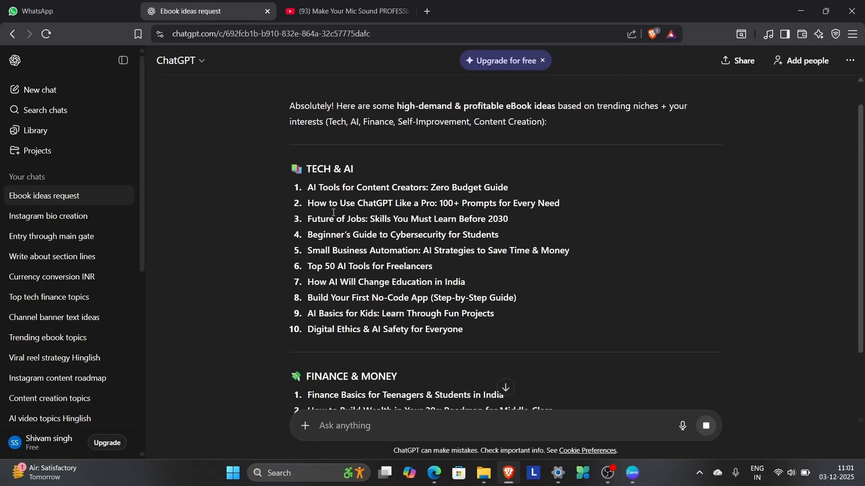
{"action": "scroll", "coordinate": [334, 214], "scroll_direction": "down", "scroll_amount": 1}
{"action": "scroll", "coordinate": [333, 213], "scroll_direction": "down", "scroll_amount": 10}
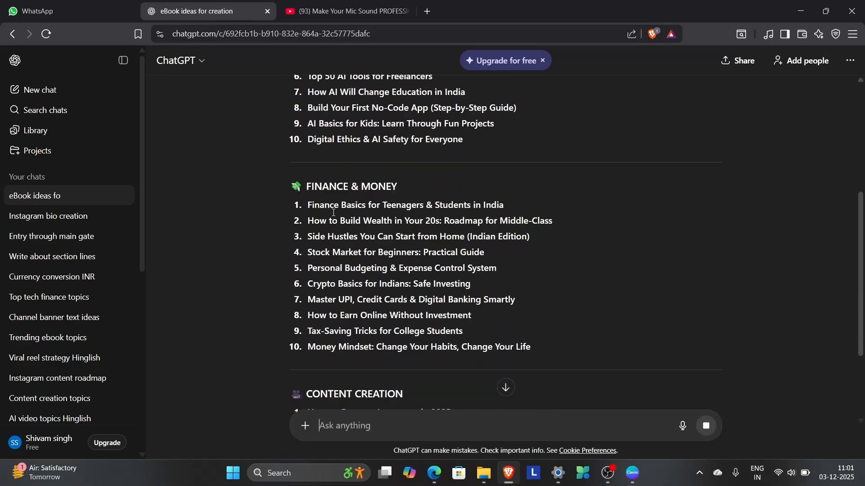
{"action": "scroll", "coordinate": [333, 213], "scroll_direction": "down", "scroll_amount": 5}
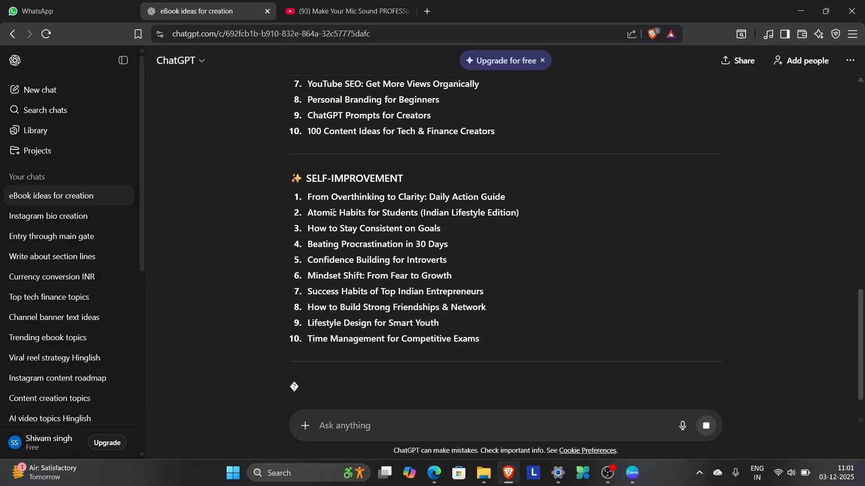
{"action": "scroll", "coordinate": [334, 213], "scroll_direction": "up", "scroll_amount": 15}
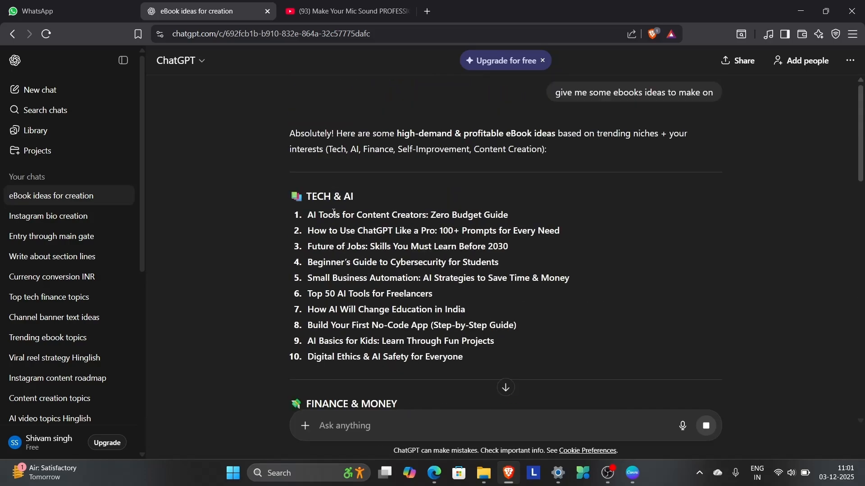
- Ask ChatGPT to write chapterwise content for a 10-page ebook on the suggested topic "Finance Basics for Teenagers & Students in India"
{"action": "scroll", "coordinate": [335, 257], "scroll_direction": "down", "scroll_amount": 1}
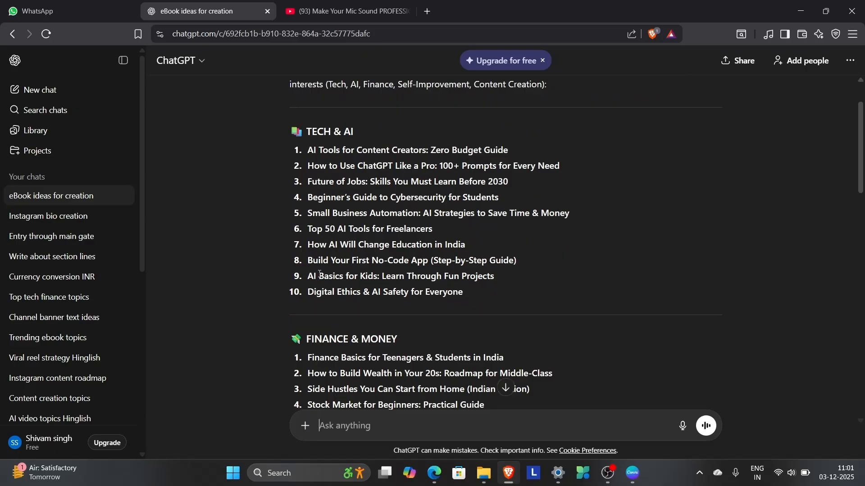
{"action": "scroll", "coordinate": [319, 273], "scroll_direction": "down", "scroll_amount": 1}
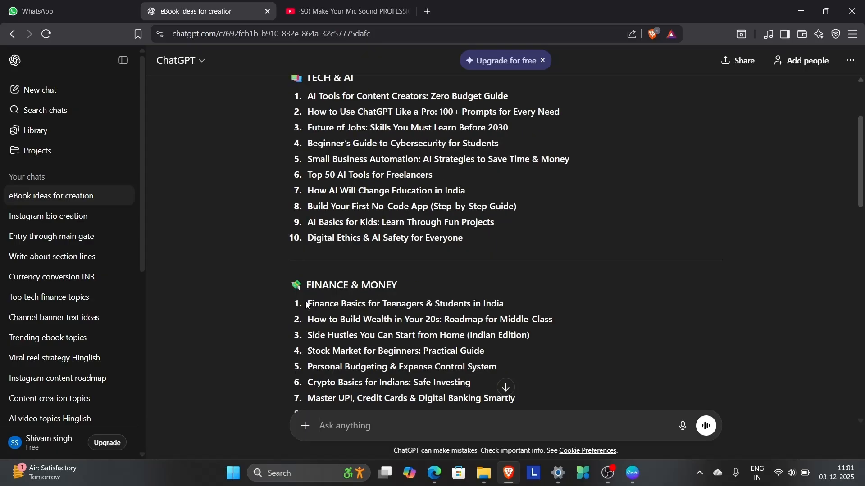
{"action": "left_click_drag", "start_coordinate": [306, 305], "coordinate": [513, 304]}
{"action": "key", "text": "ctrl+c"}
{"action": "left_click", "coordinate": [380, 425]}
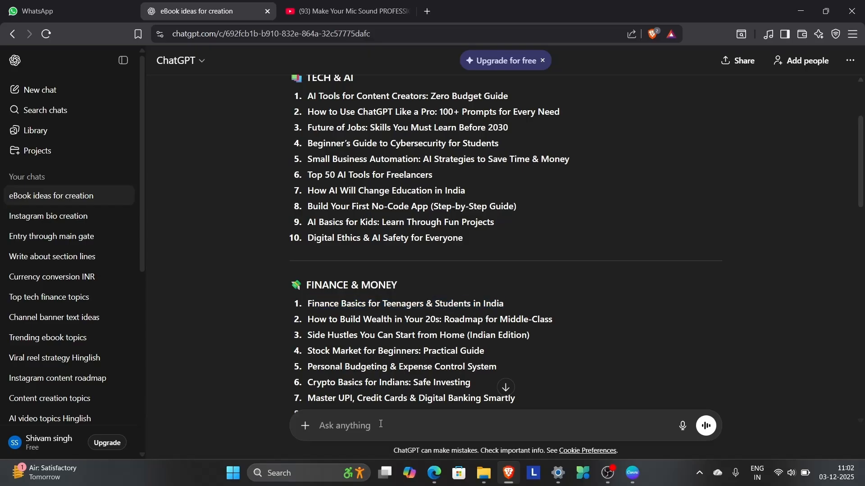
{"action": "key", "text": "ctrl+v"}
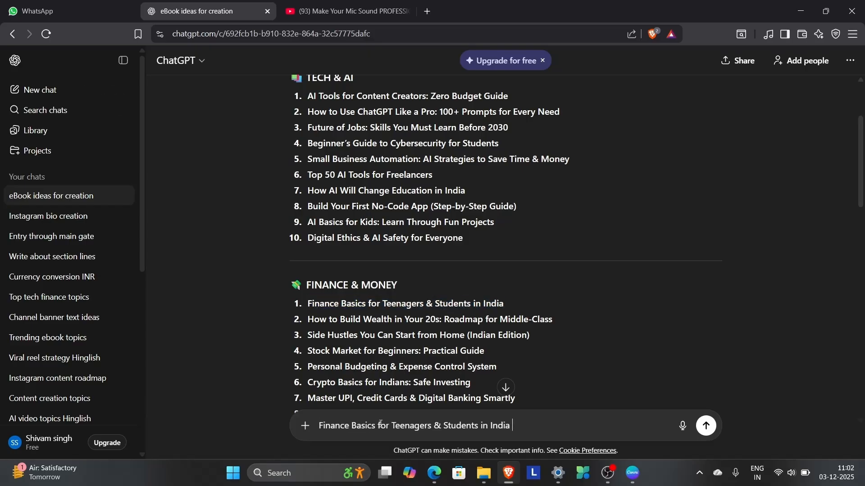
{"action": "type", "text": ", write content on this topic for a 10"}
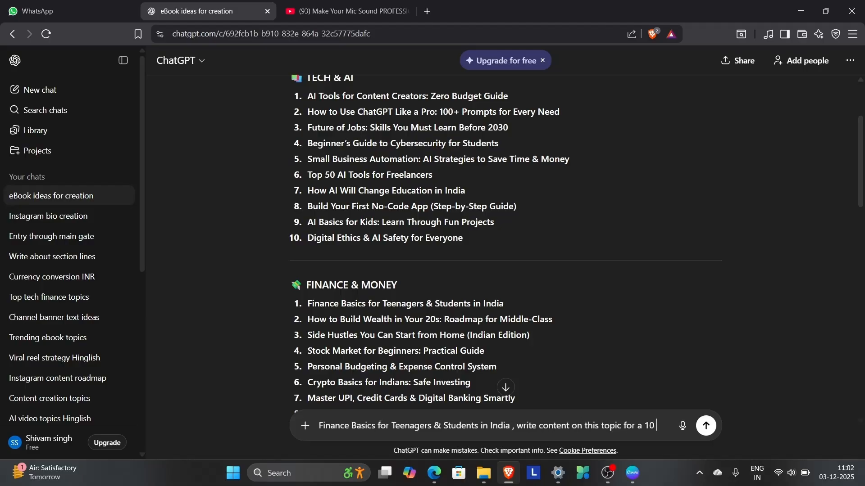
{"action": "type", "text": " pages ebook chapterwise"}
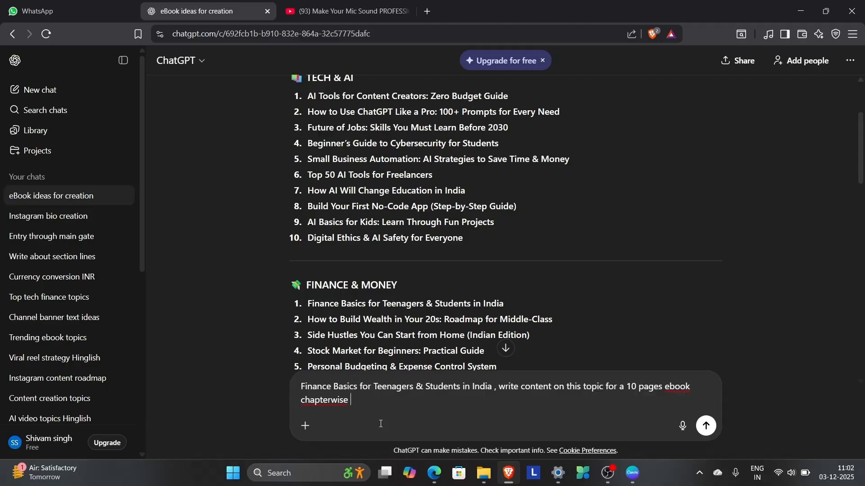
{"action": "key", "text": "Return"}
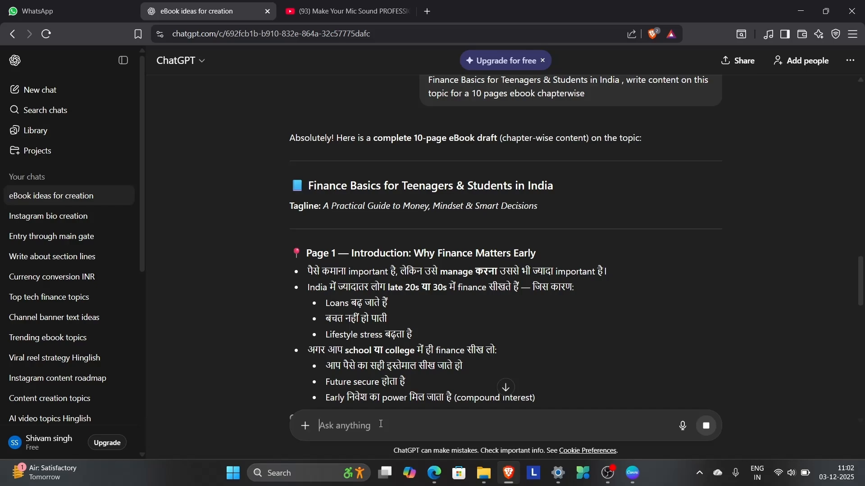
- Ask ChatGPT to redo the ebook draft with the prompt "make it in english"
{"action": "scroll", "coordinate": [325, 339], "scroll_direction": "down", "scroll_amount": 10}
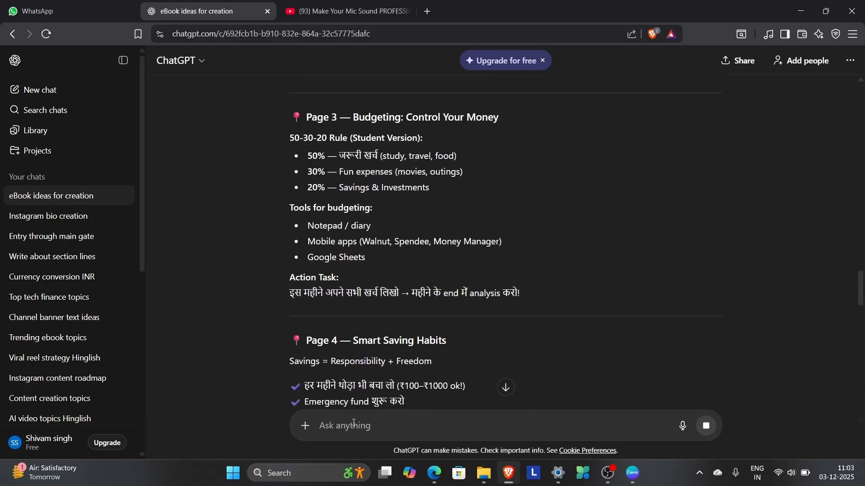
{"action": "type", "text": "make it in english"}
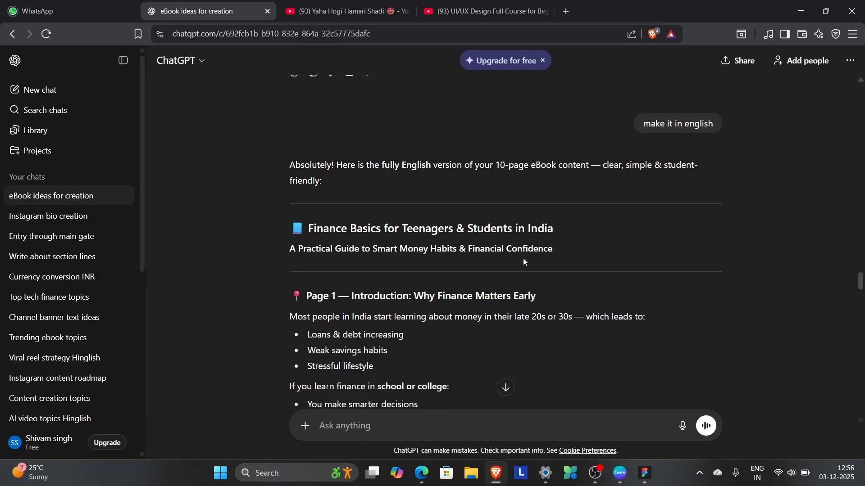
- Skim the English ebook draft from the Page 1 introduction to the Page 8 section, and return to its beginning
{"action": "scroll", "coordinate": [523, 258], "scroll_direction": "down", "scroll_amount": 3}
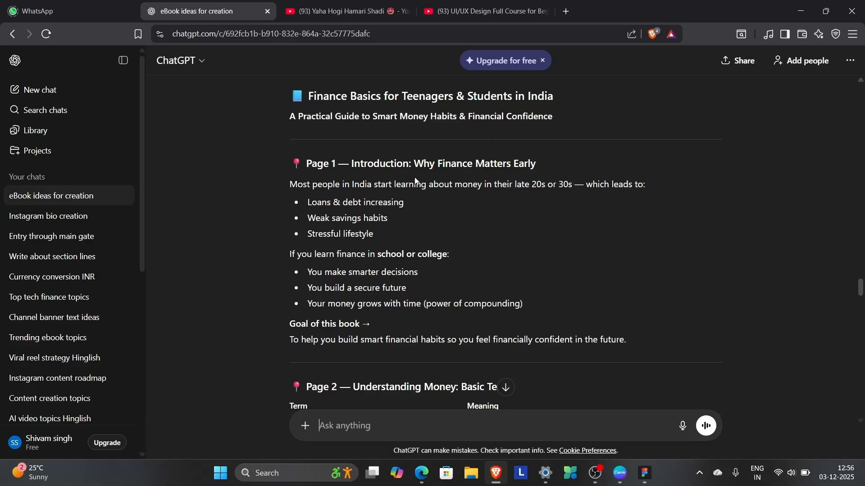
{"action": "scroll", "coordinate": [412, 177], "scroll_direction": "down", "scroll_amount": 5}
{"action": "scroll", "coordinate": [452, 182], "scroll_direction": "down", "scroll_amount": 7}
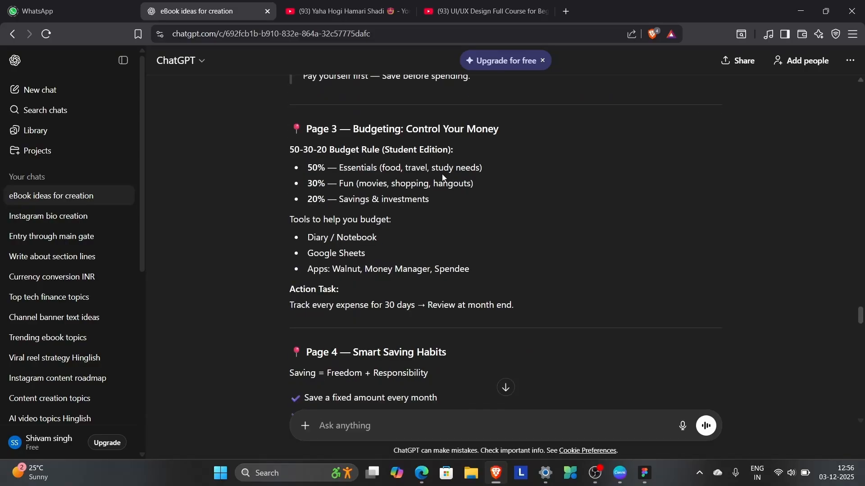
{"action": "scroll", "coordinate": [432, 163], "scroll_direction": "down", "scroll_amount": 17}
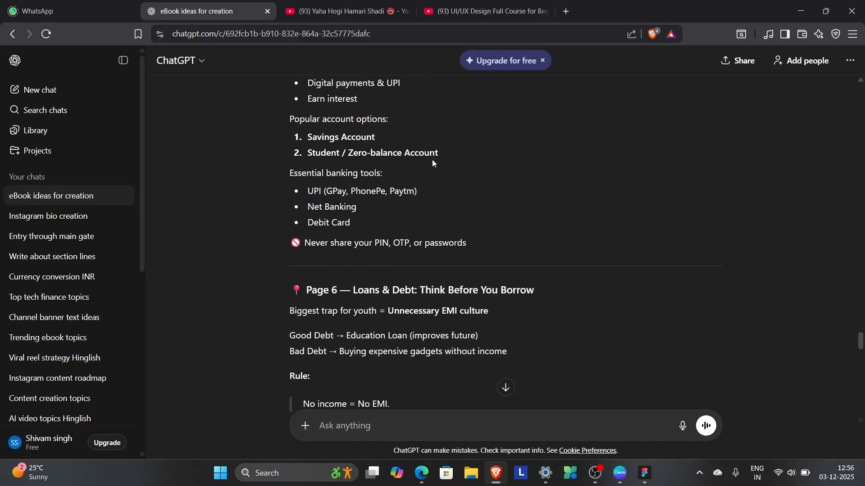
{"action": "scroll", "coordinate": [433, 163], "scroll_direction": "down", "scroll_amount": 13}
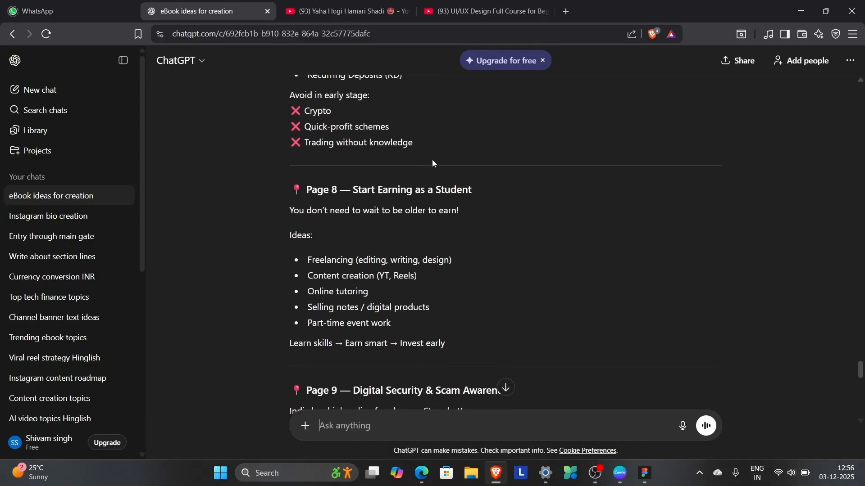
{"action": "scroll", "coordinate": [433, 163], "scroll_direction": "up", "scroll_amount": 20}
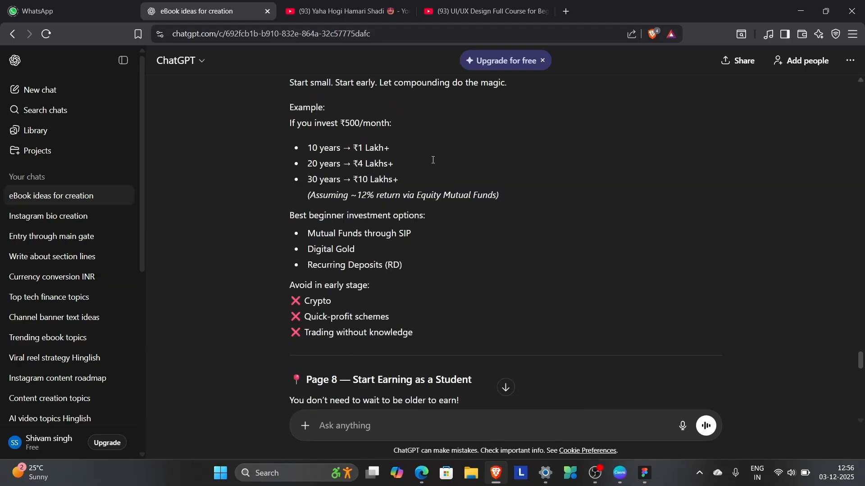
{"action": "scroll", "coordinate": [432, 161], "scroll_direction": "up", "scroll_amount": 15}
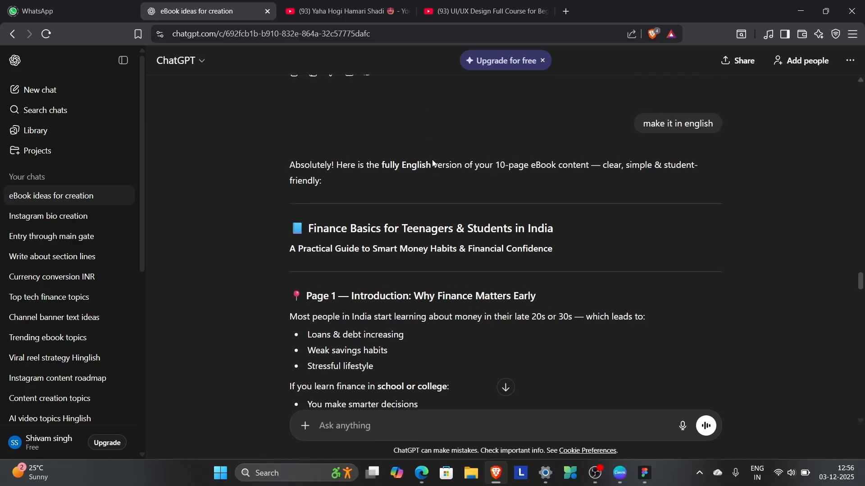
{"action": "scroll", "coordinate": [432, 163], "scroll_direction": "down", "scroll_amount": 2}
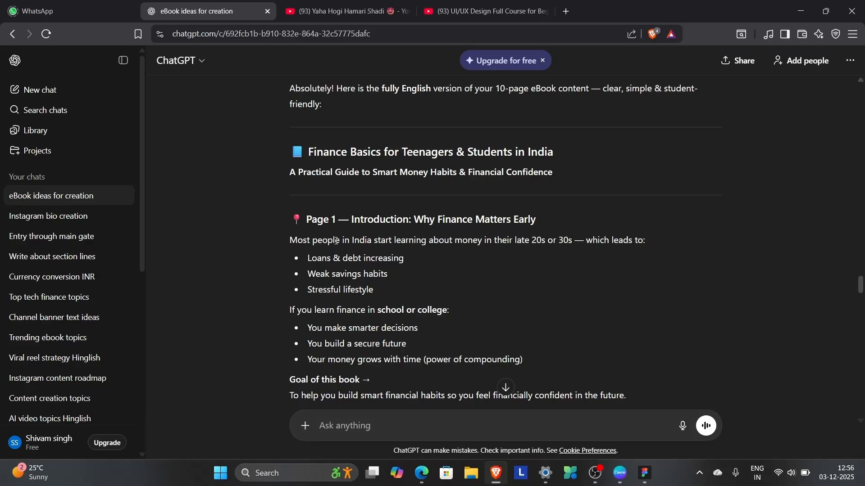
- Switch to the ebook cover design in Canva, check the topic in ChatGPT, and replace the cover title with "FINANCE BASICS"
{"action": "left_click", "coordinate": [801, 11]}
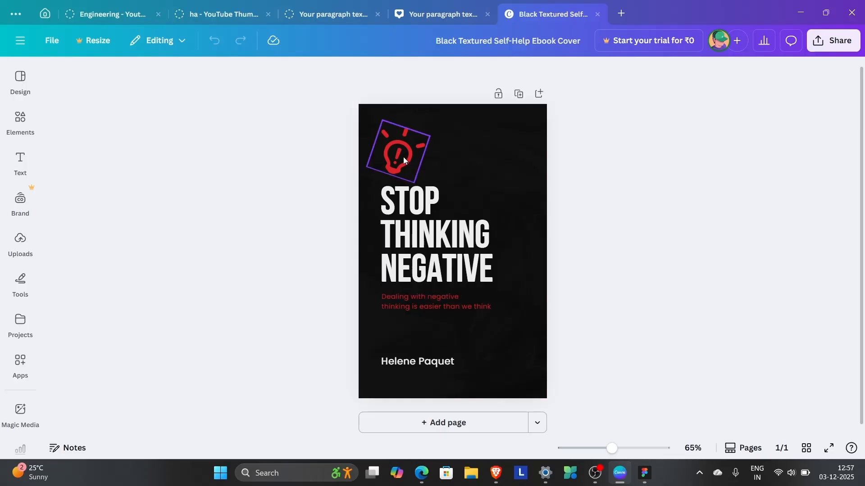
{"action": "left_click", "coordinate": [496, 472]}
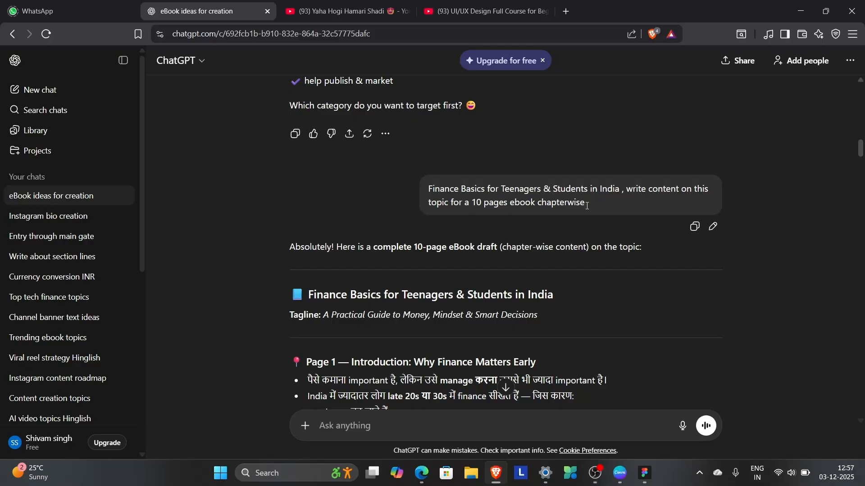
{"action": "scroll", "coordinate": [586, 206], "scroll_direction": "down", "scroll_amount": 2}
{"action": "left_click", "coordinate": [620, 473]}
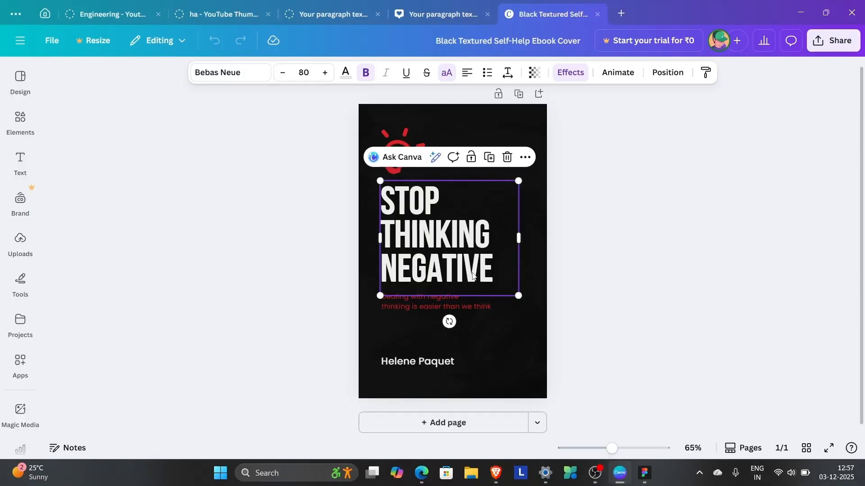
{"action": "double_click", "coordinate": [472, 273]}
{"action": "key", "text": "BackSpace"}
{"action": "type", "text": "FINANCE"}
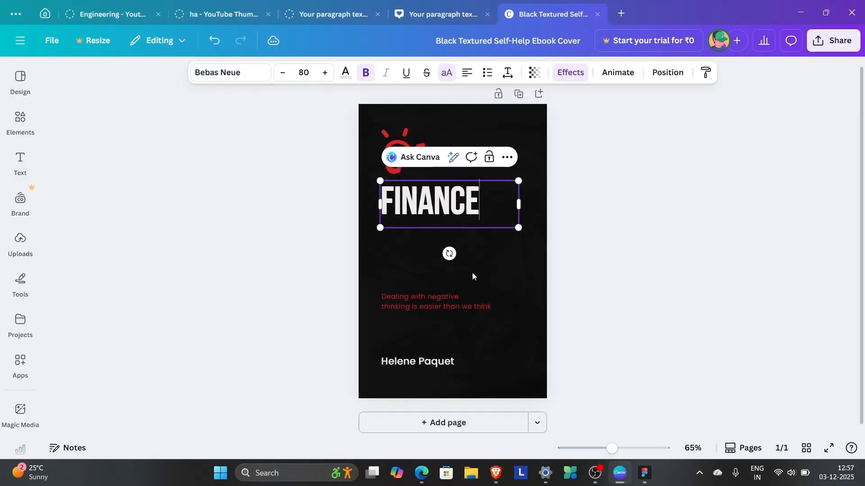
{"action": "type", "text": " BASICS"}
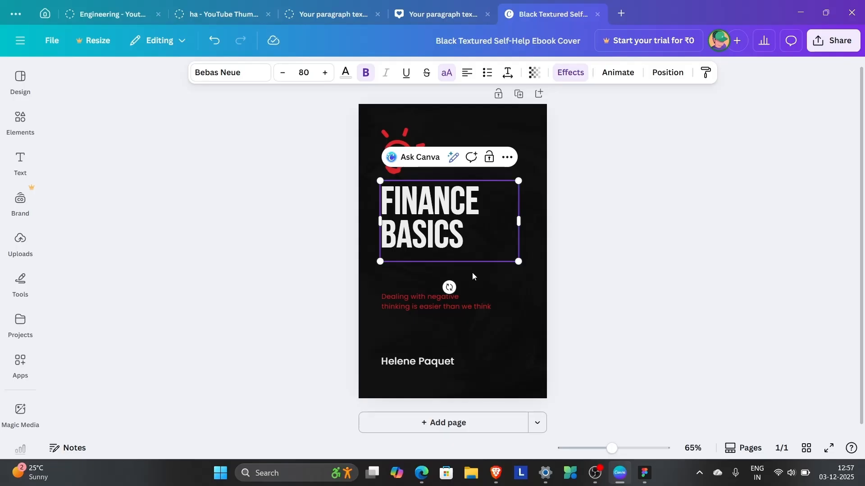
- Replace the red subtitle on the cover with "for teenagers and students"
{"action": "left_click", "coordinate": [455, 307]}
{"action": "left_click", "coordinate": [455, 307]}
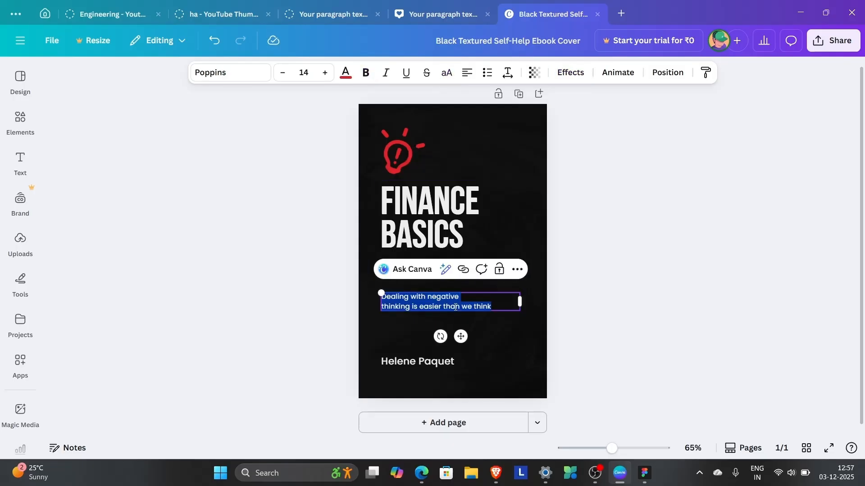
{"action": "key", "text": "BackSpace"}
{"action": "type", "text": "for teenagers an"}
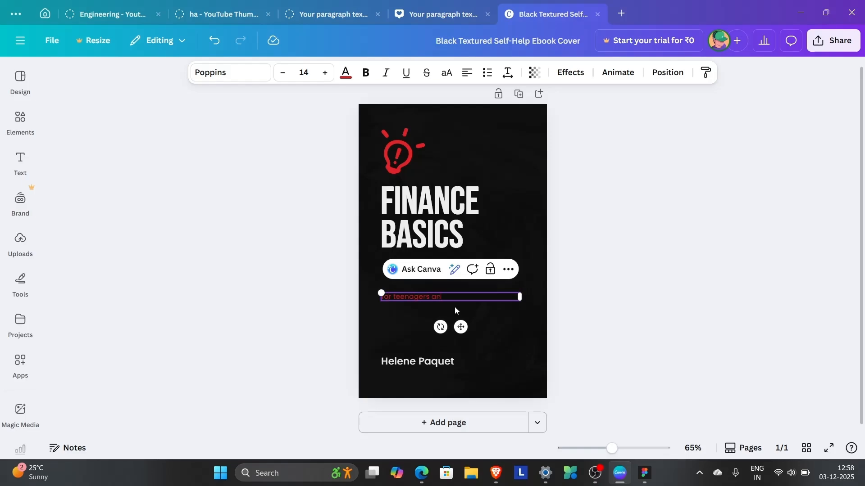
{"action": "type", "text": "d students"}
{"action": "left_click", "coordinate": [608, 228]}
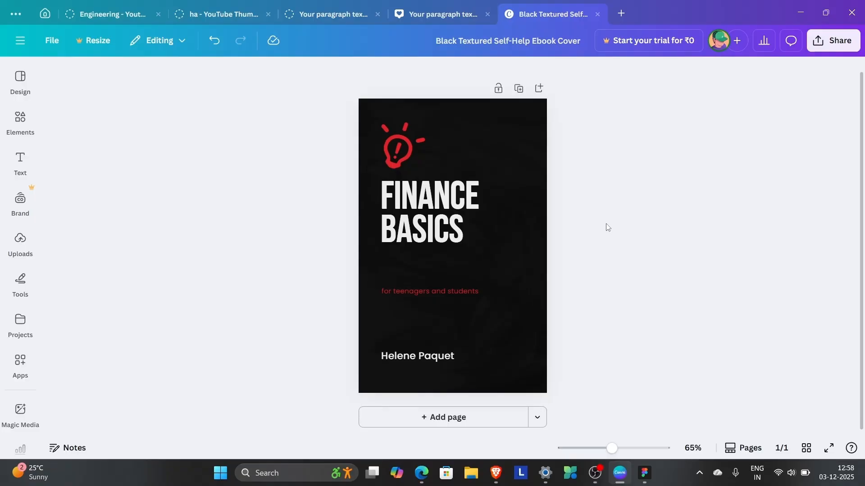
- Add a second page after the cover and open the elements library
{"action": "left_click", "coordinate": [537, 90]}
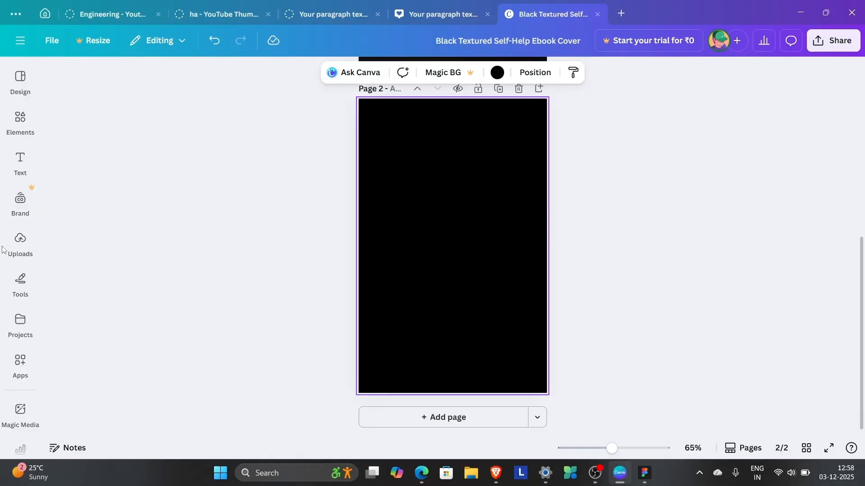
{"action": "left_click", "coordinate": [18, 131]}
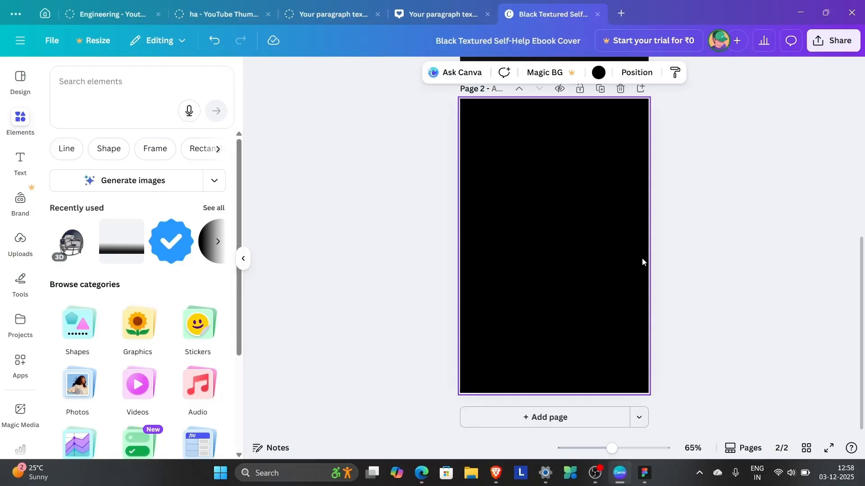
- Switch to Brave, search for "unsplash", open the Unsplash site and browse its featured photos
{"action": "key", "text": "alt+Tab"}
{"action": "type", "text": "uns"}
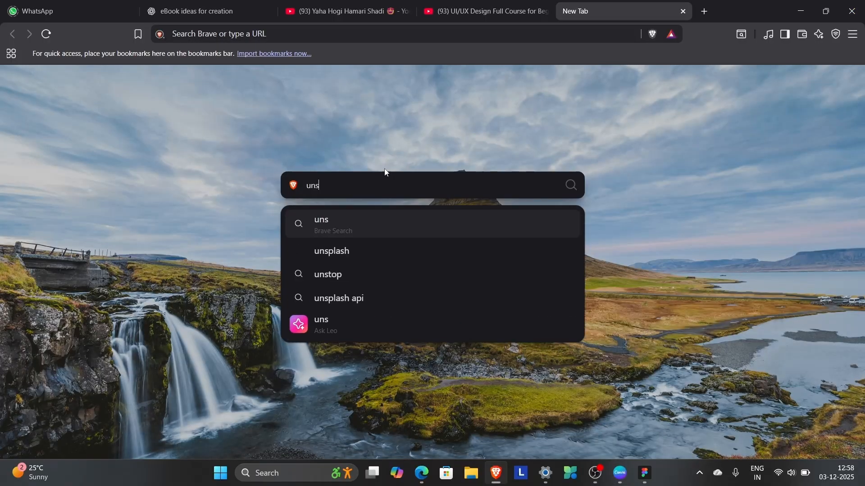
{"action": "type", "text": "plash"}
{"action": "key", "text": "Return"}
{"action": "left_click", "coordinate": [207, 209]}
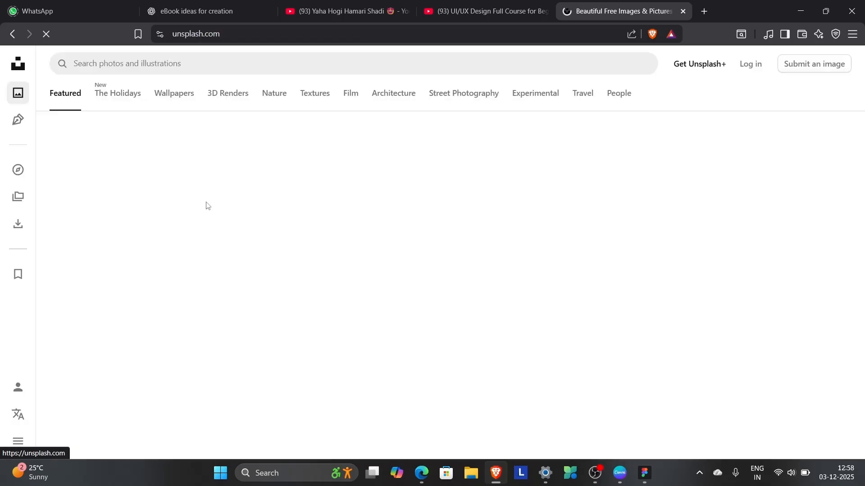
{"action": "scroll", "coordinate": [371, 234], "scroll_direction": "down", "scroll_amount": 12}
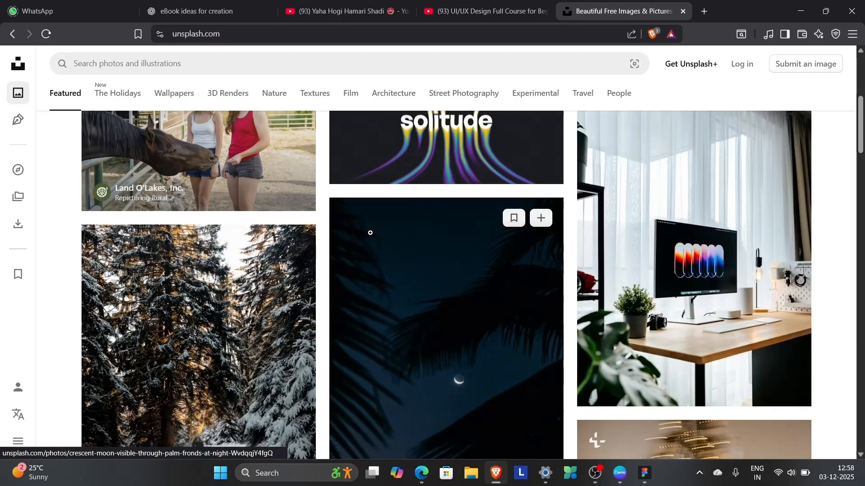
{"action": "scroll", "coordinate": [371, 233], "scroll_direction": "down", "scroll_amount": 15}
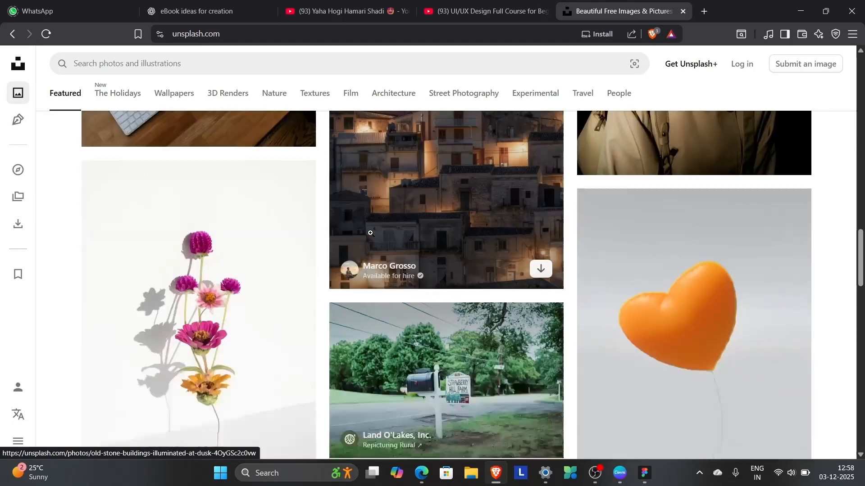
{"action": "scroll", "coordinate": [371, 234], "scroll_direction": "down", "scroll_amount": 15}
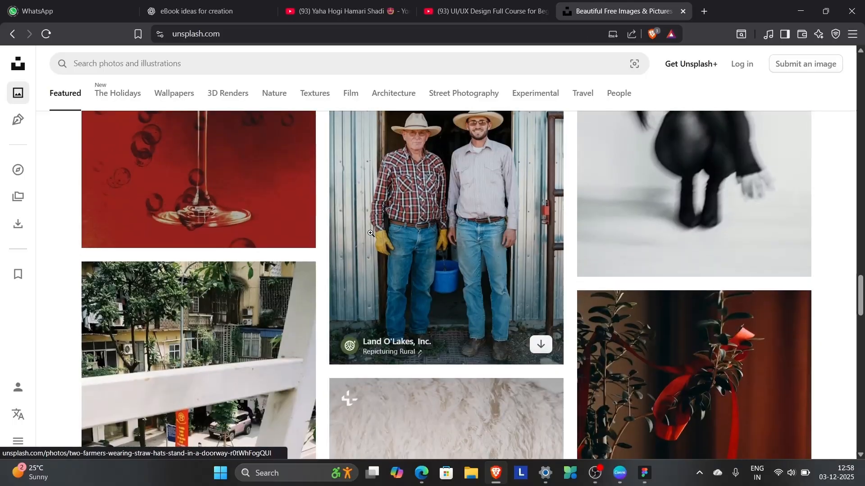
{"action": "scroll", "coordinate": [371, 233], "scroll_direction": "down", "scroll_amount": 10}
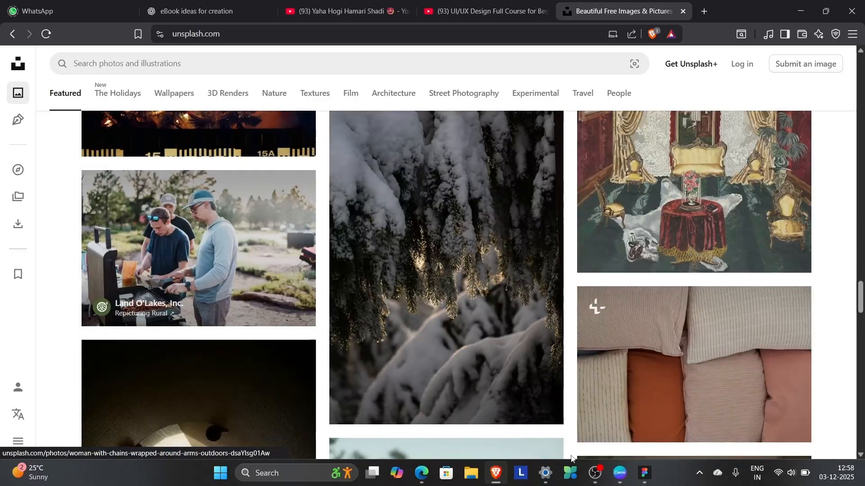
- Switch to the ChatGPT chat, skim the original ebook draft from Page 1 to Page 8, and return to the Canva cover
{"action": "left_click", "coordinate": [620, 471]}
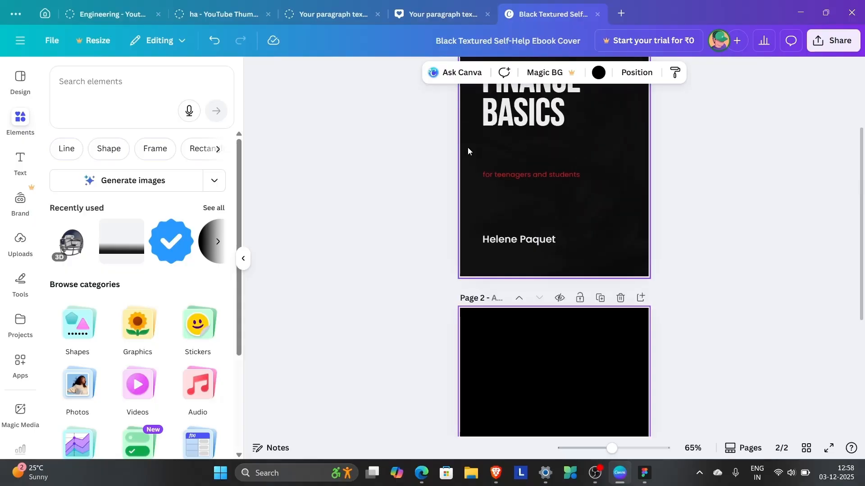
{"action": "left_click", "coordinate": [496, 473]}
{"action": "left_click", "coordinate": [203, 12]}
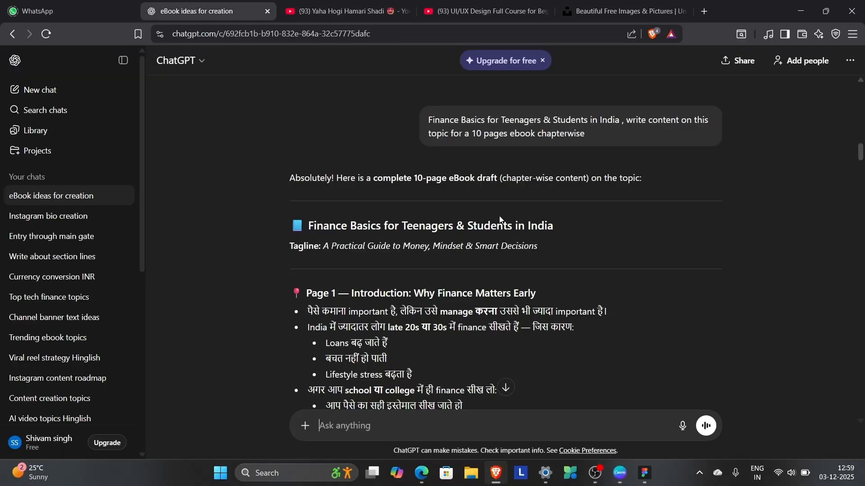
{"action": "scroll", "coordinate": [401, 218], "scroll_direction": "down", "scroll_amount": 5}
{"action": "scroll", "coordinate": [401, 216], "scroll_direction": "up", "scroll_amount": 2}
{"action": "scroll", "coordinate": [401, 215], "scroll_direction": "down", "scroll_amount": 10}
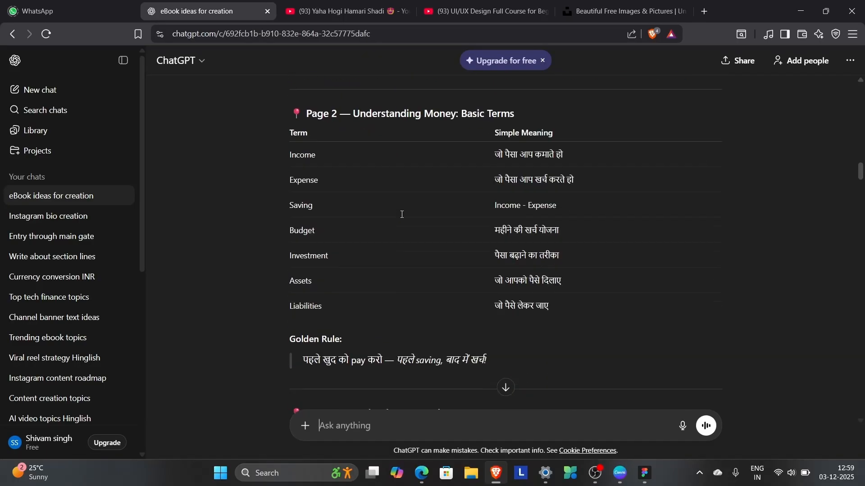
{"action": "scroll", "coordinate": [402, 215], "scroll_direction": "down", "scroll_amount": 8}
{"action": "key", "text": "super+Tab"}
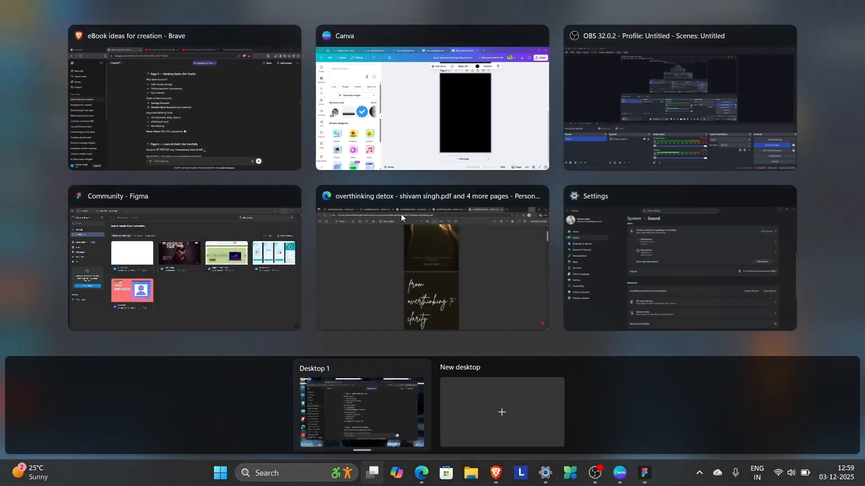
{"action": "left_click", "coordinate": [234, 110]}
{"action": "scroll", "coordinate": [394, 210], "scroll_direction": "down", "scroll_amount": 10}
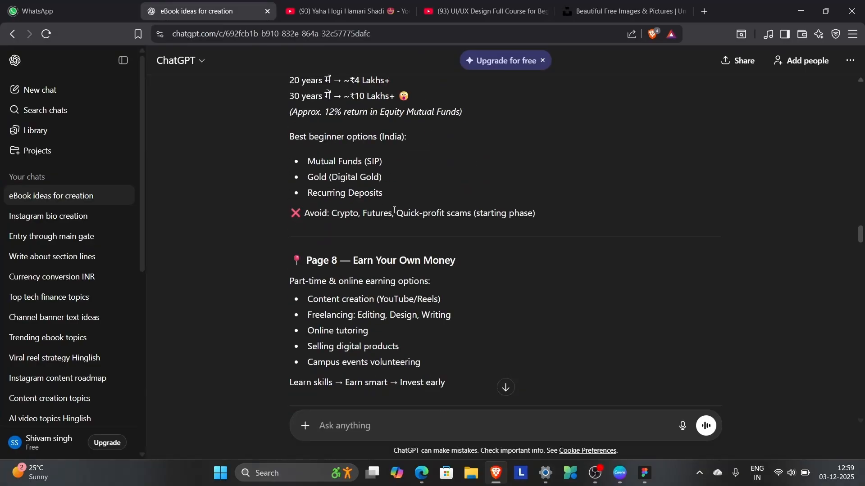
{"action": "left_click", "coordinate": [622, 477]}
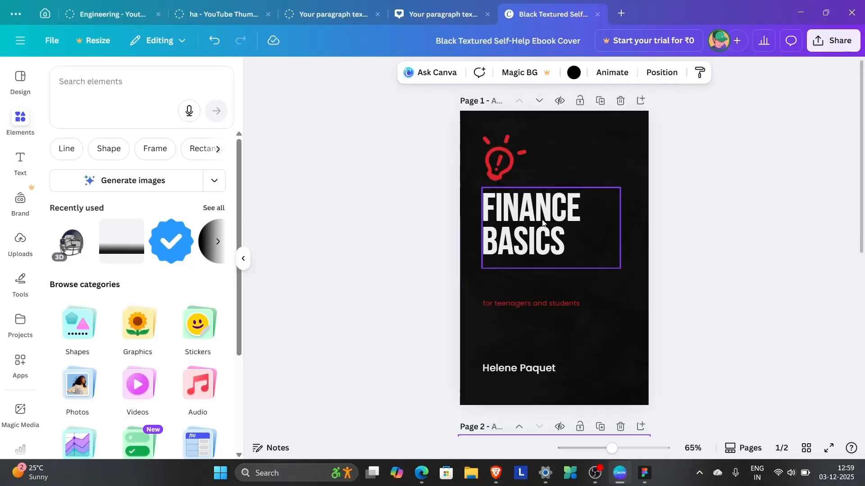